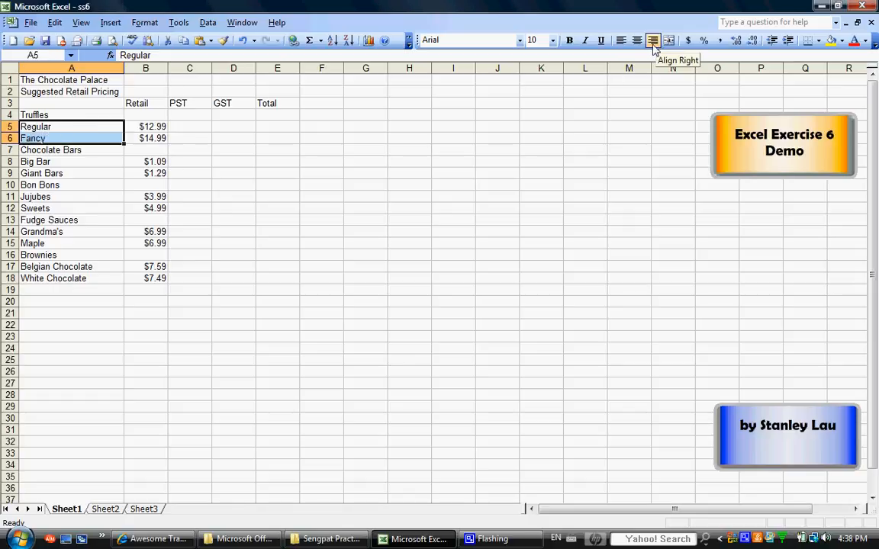
# Step: Right-align the product names in A5:A6, A8:A9, A11:A12, A14:A15 and A17:A18, leaving the category names as they are
pyautogui.click(653, 41)
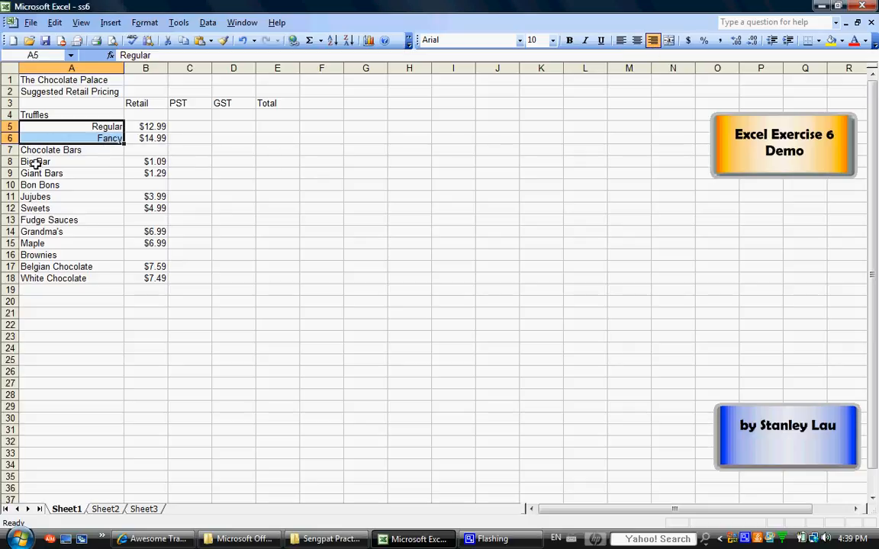
pyautogui.moveTo(34, 160); pyautogui.dragTo(53, 172)
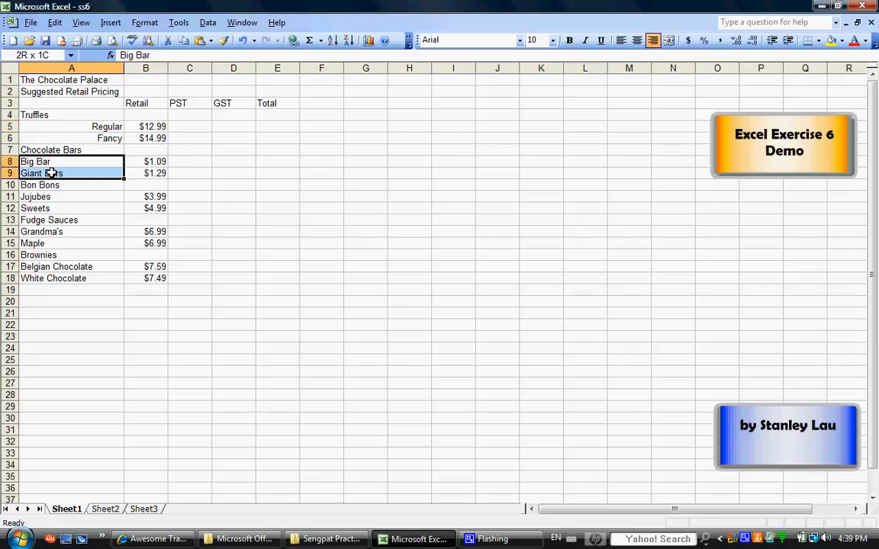
pyautogui.click(653, 40)
pyautogui.moveTo(74, 196); pyautogui.dragTo(121, 242)
pyautogui.click(653, 40)
pyautogui.click(653, 41)
pyautogui.moveTo(61, 270); pyautogui.dragTo(66, 277)
pyautogui.click(653, 40)
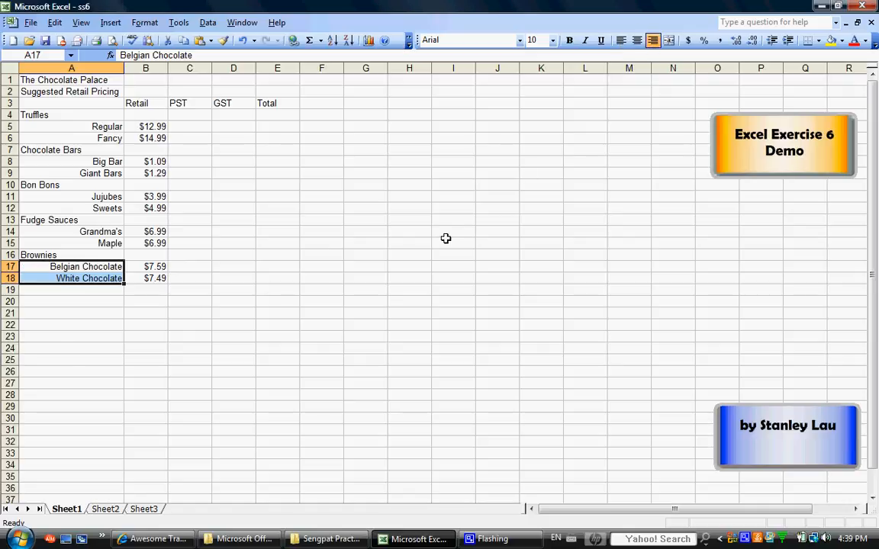
# Step: Enter the PST formula =b5*7.5% for Regular truffles in C5
pyautogui.click(188, 127)
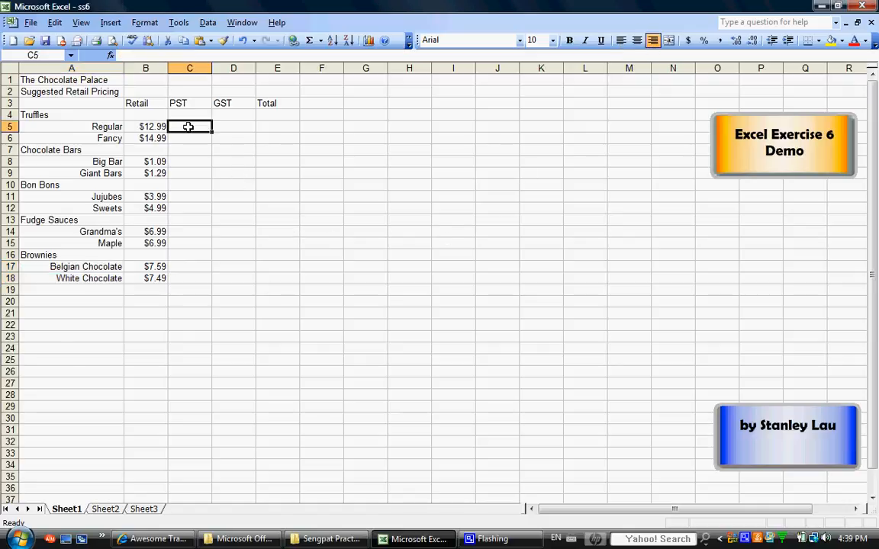
pyautogui.click(229, 126)
pyautogui.click(272, 126)
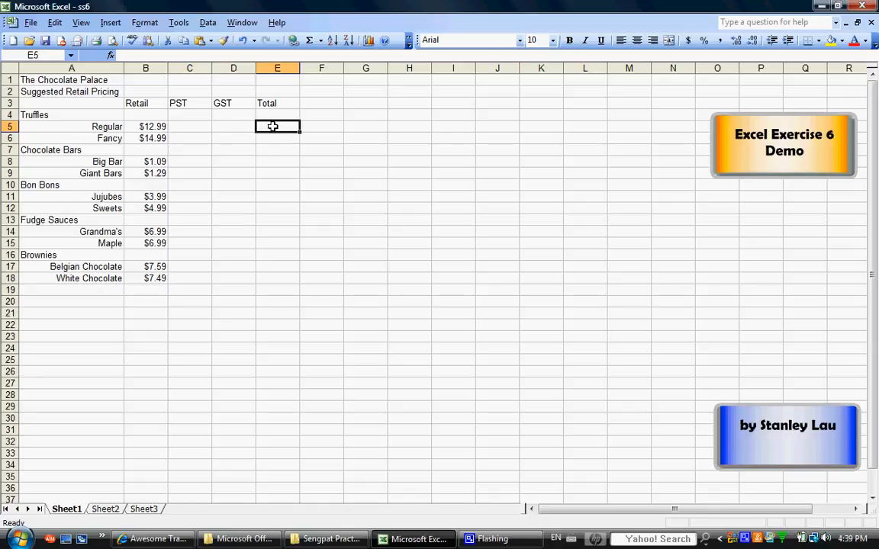
pyautogui.click(195, 127)
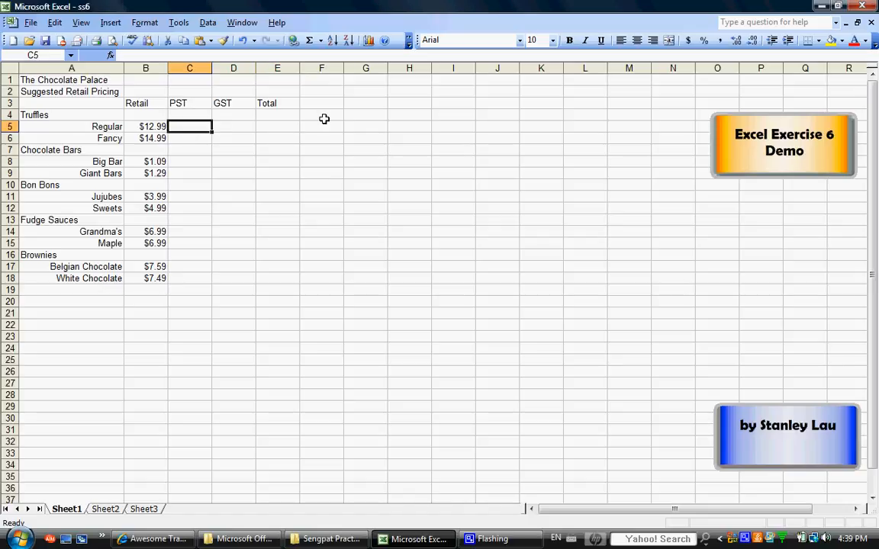
pyautogui.write('=b5')
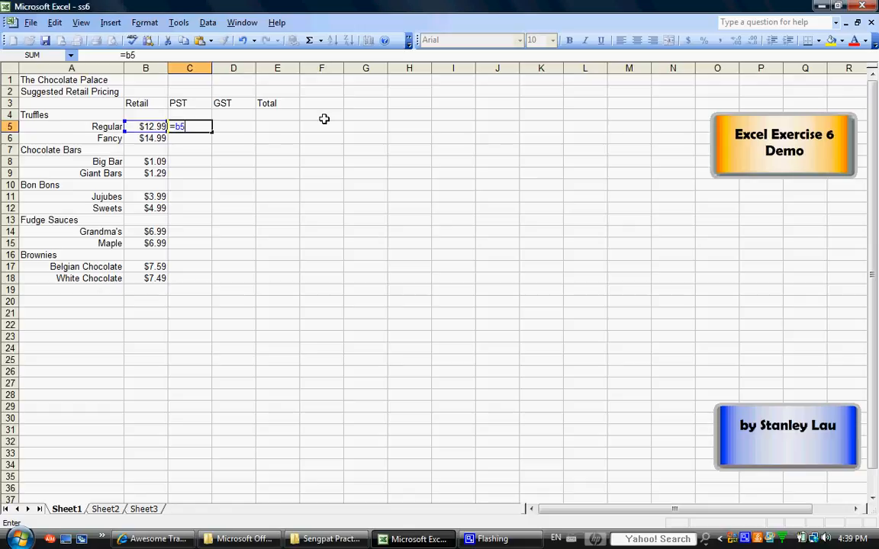
pyautogui.write('*7.5%')
pyautogui.press('Return')
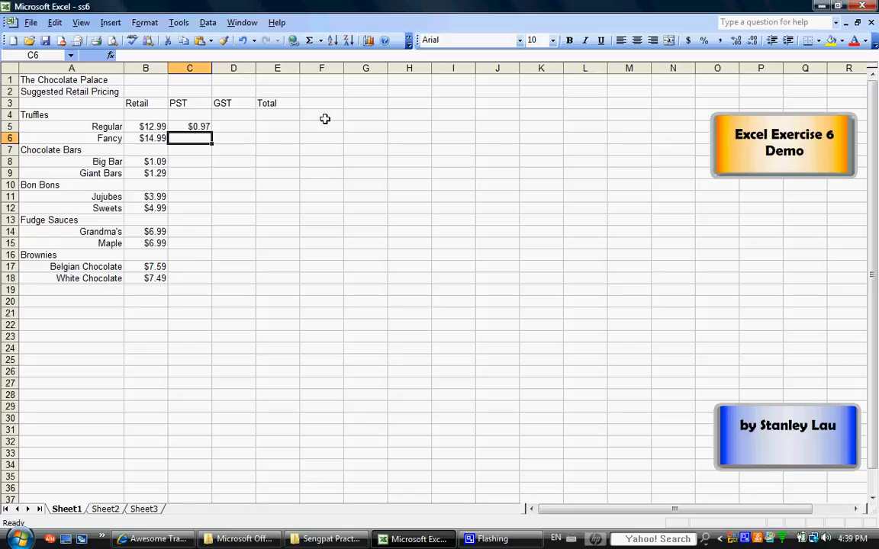
# Step: Enter the GST formula =b5*7% for Regular truffles in D5
pyautogui.click(223, 127)
pyautogui.write('=')
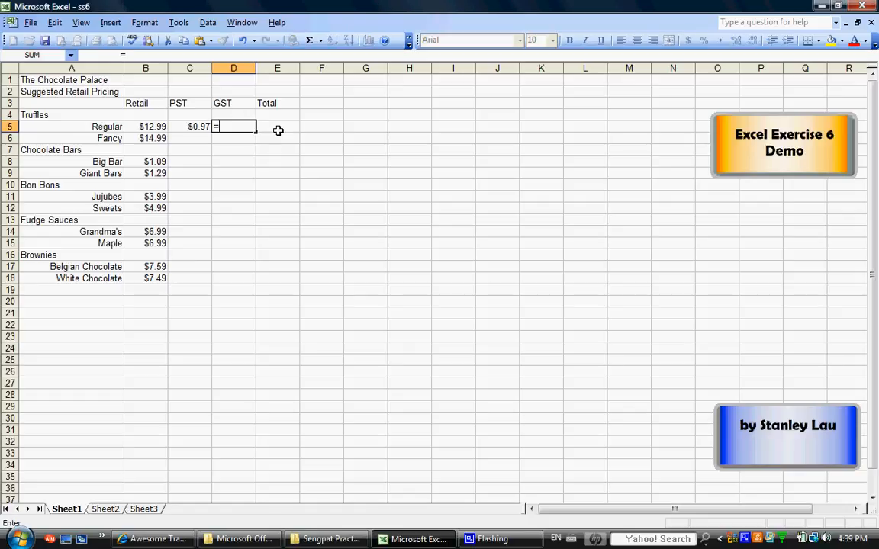
pyautogui.write('b5*7%')
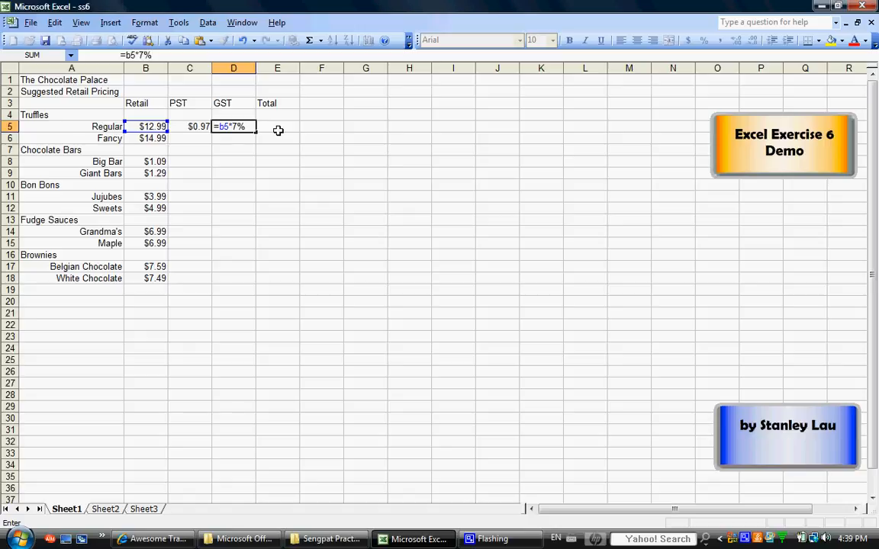
pyautogui.press('Return')
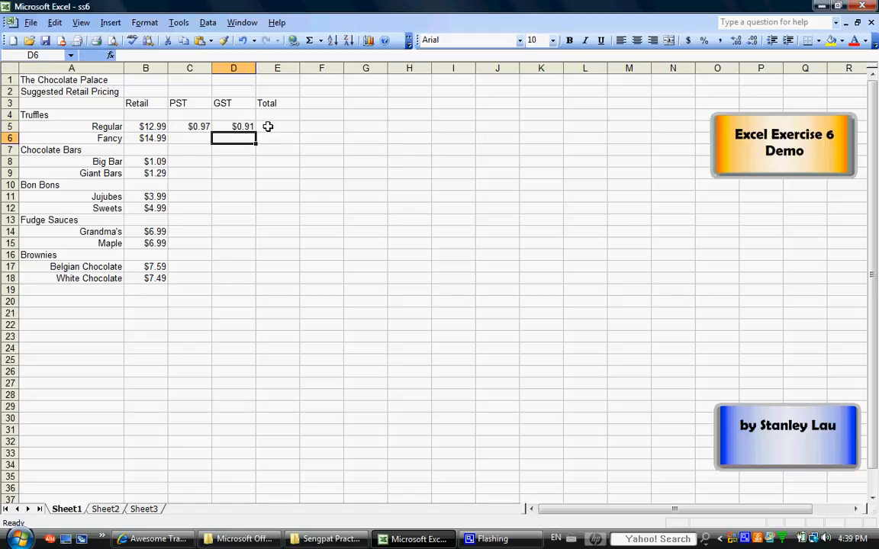
# Step: Enter the total formula =b5+c5+d5 for Regular truffles in E5
pyautogui.click(267, 126)
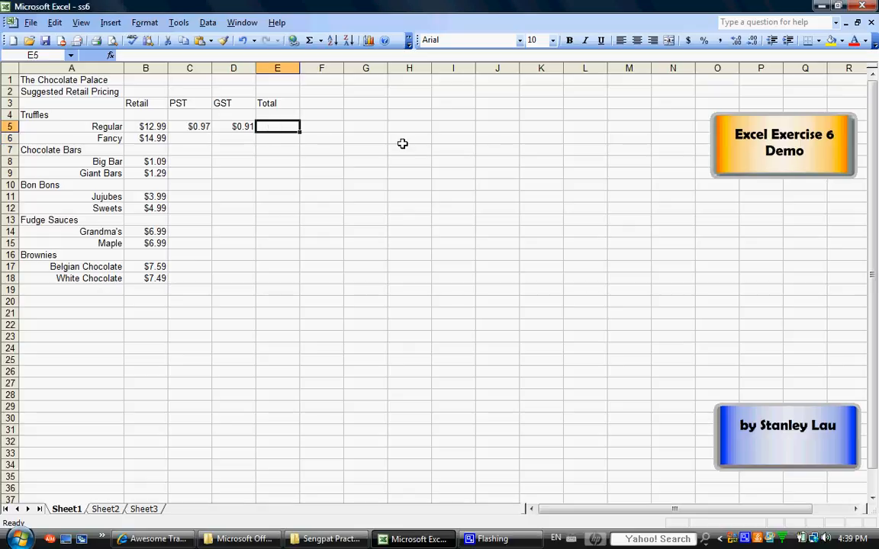
pyautogui.write('=')
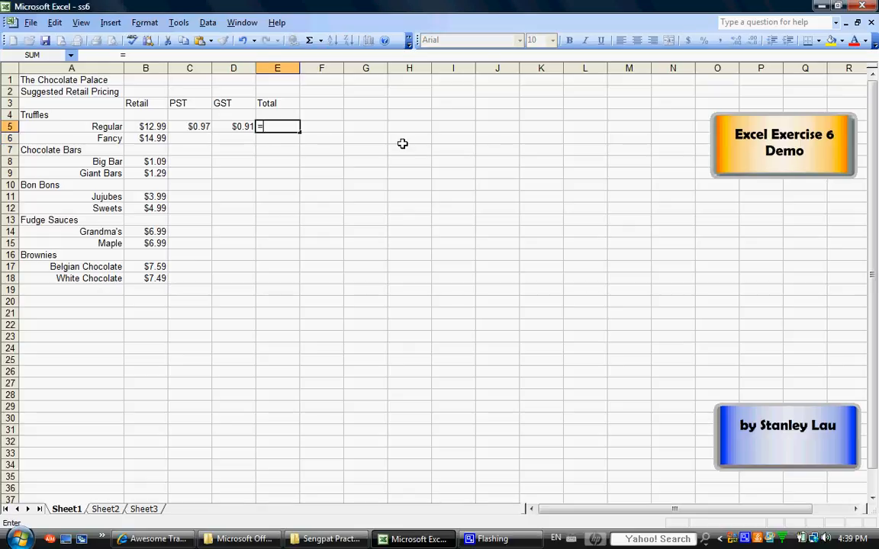
pyautogui.write('b5+c%')
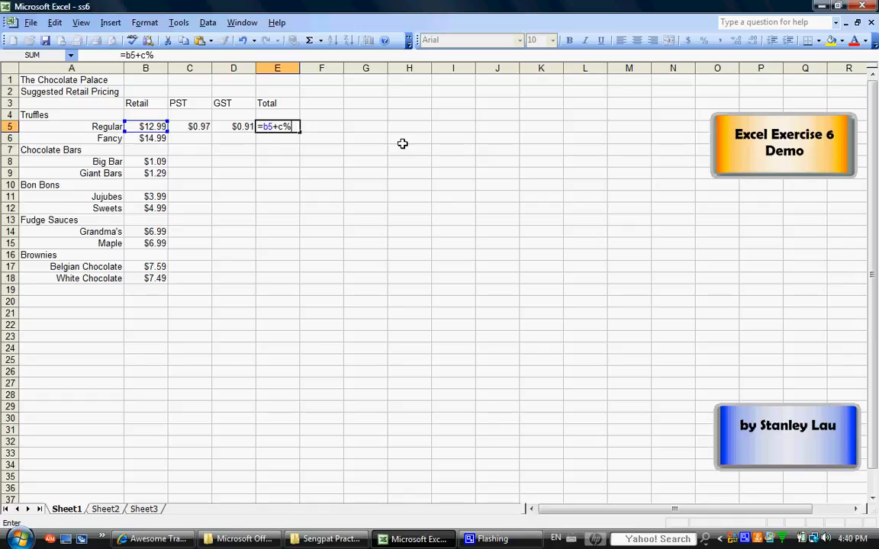
pyautogui.press('BackSpace')
pyautogui.write('5')
pyautogui.write('+')
pyautogui.write('d5')
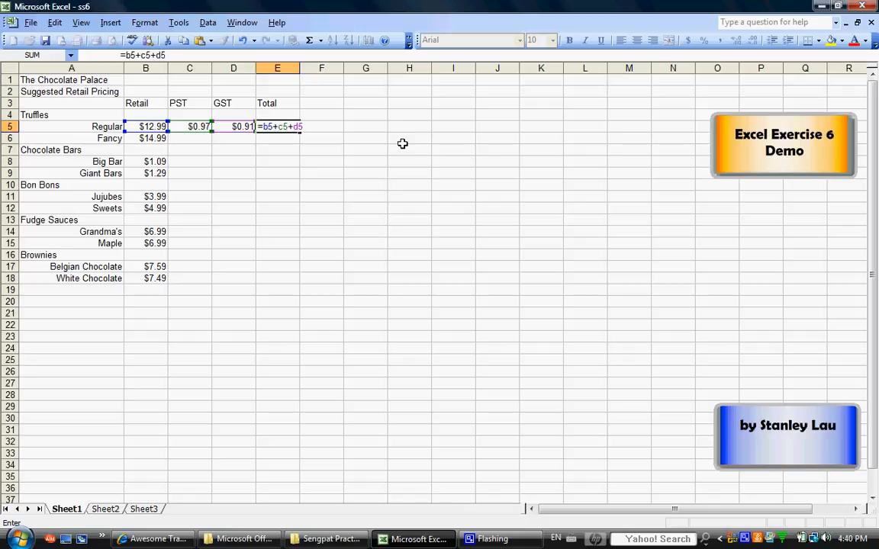
pyautogui.press('Return')
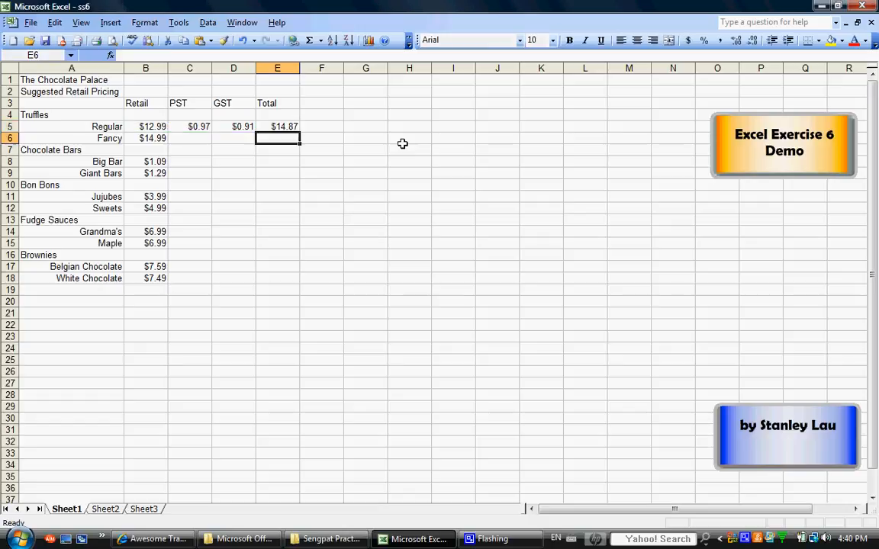
# Step: Review the PST, GST and total formulas in the Regular row, cells C5 to E5
pyautogui.click(281, 126)
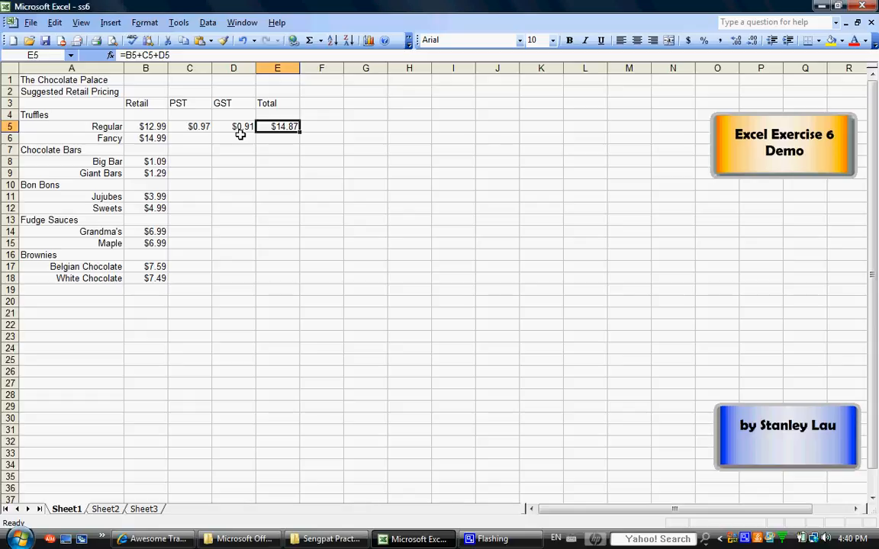
pyautogui.click(187, 126)
pyautogui.click(225, 124)
pyautogui.click(263, 126)
# Step: Try a retail price of 8.99 for Regular truffles in B5 and undo the change
pyautogui.click(152, 126)
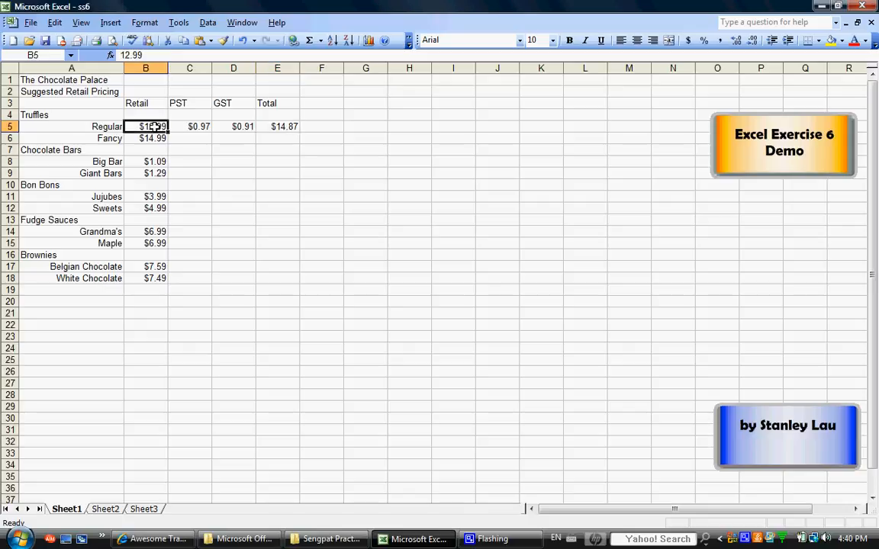
pyautogui.click(154, 55)
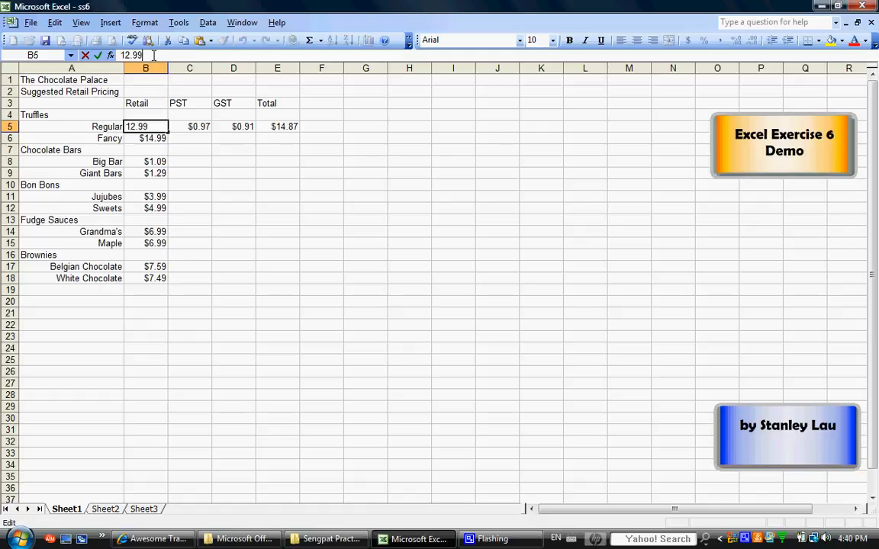
pyautogui.press('BackSpace')
pyautogui.press('BackSpace')
pyautogui.press('BackSpace')
pyautogui.press('BackSpace')
pyautogui.press('BackSpace')
pyautogui.write('8.99')
pyautogui.press('Return')
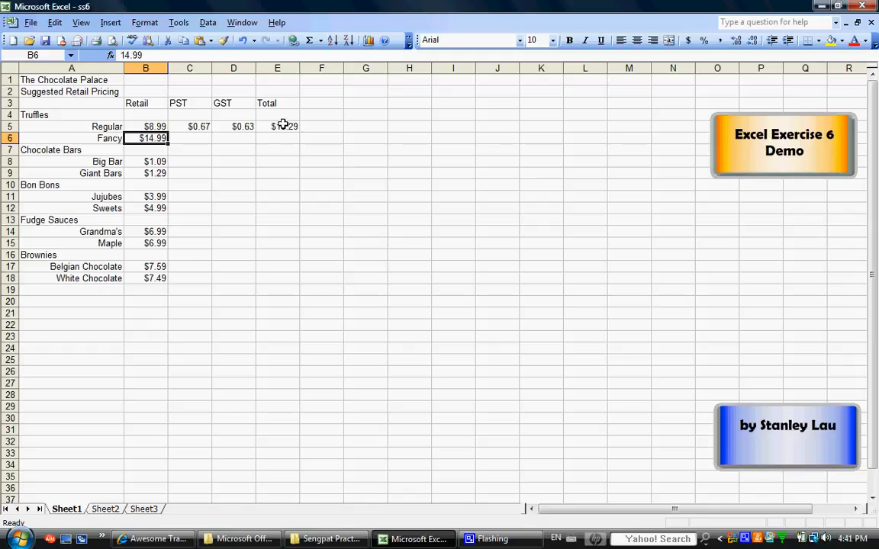
pyautogui.click(241, 41)
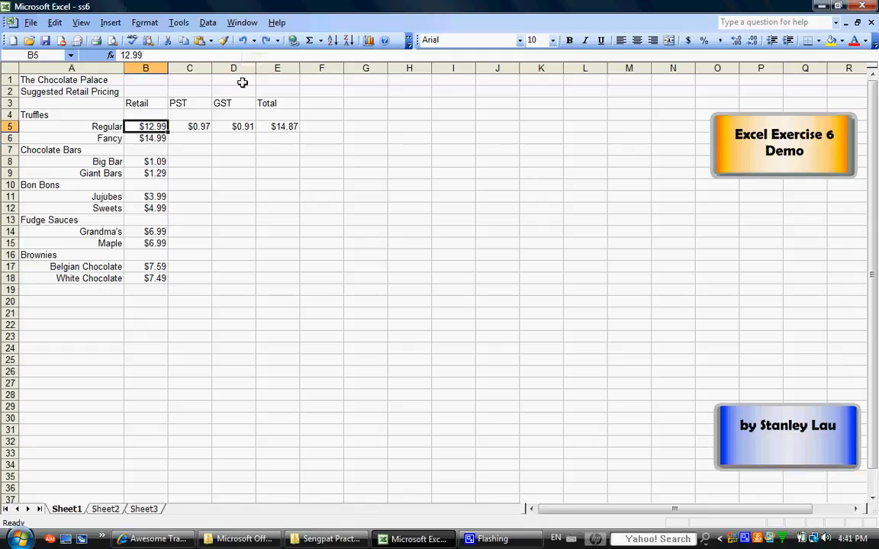
# Step: Enter the PST formula =b6*7.5% for Fancy truffles in C6
pyautogui.click(196, 140)
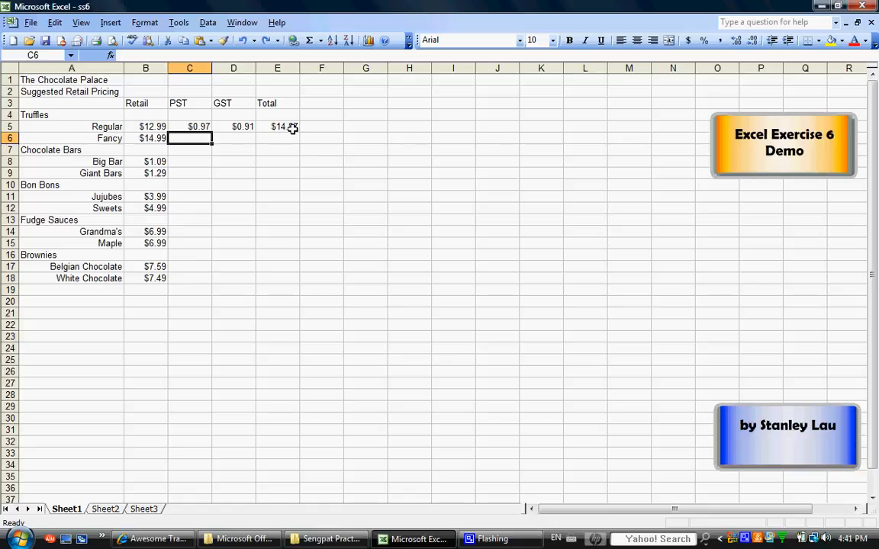
pyautogui.write('=')
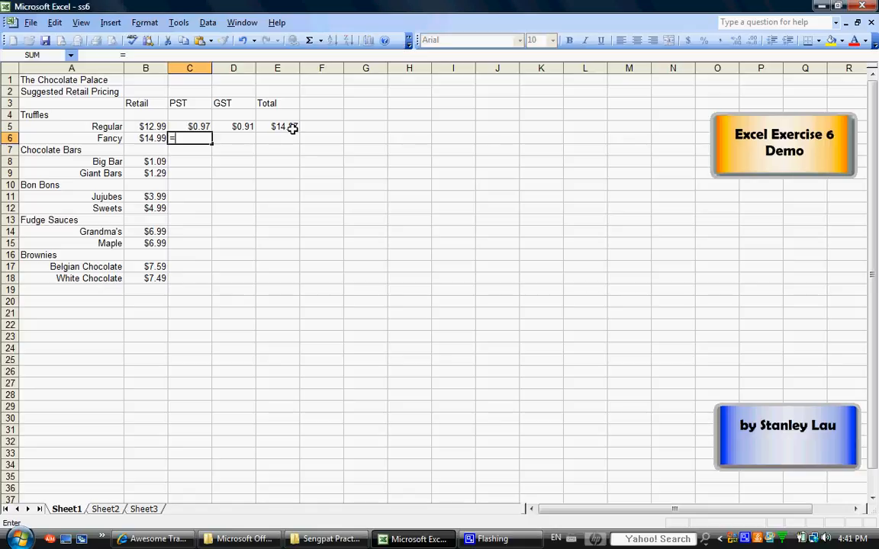
pyautogui.write('b6')
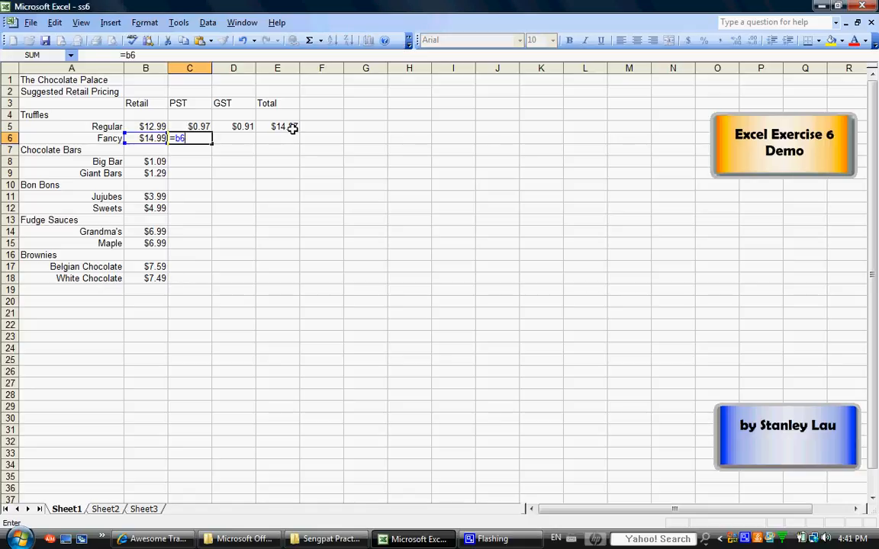
pyautogui.write('*7.5%')
pyautogui.press('Return')
# Step: Enter the GST formula =b6*7% for Fancy truffles in D6
pyautogui.click(239, 137)
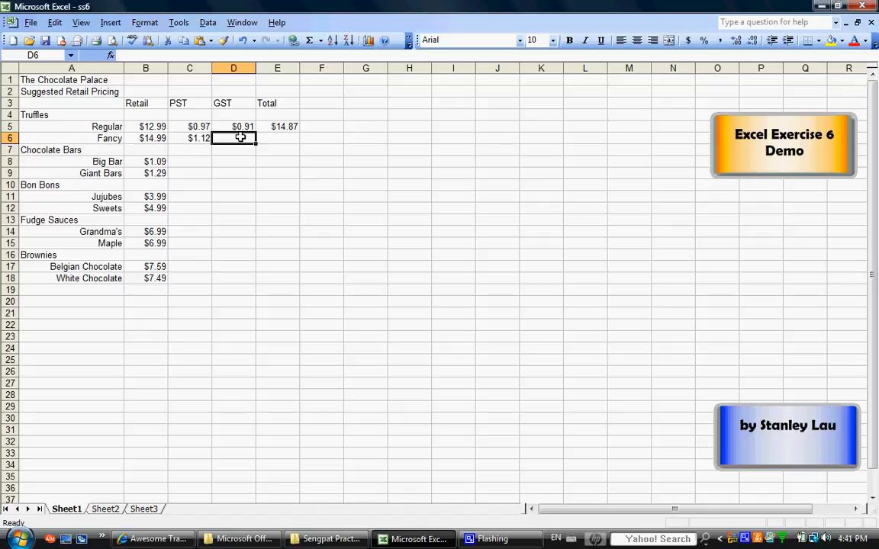
pyautogui.write('=b')
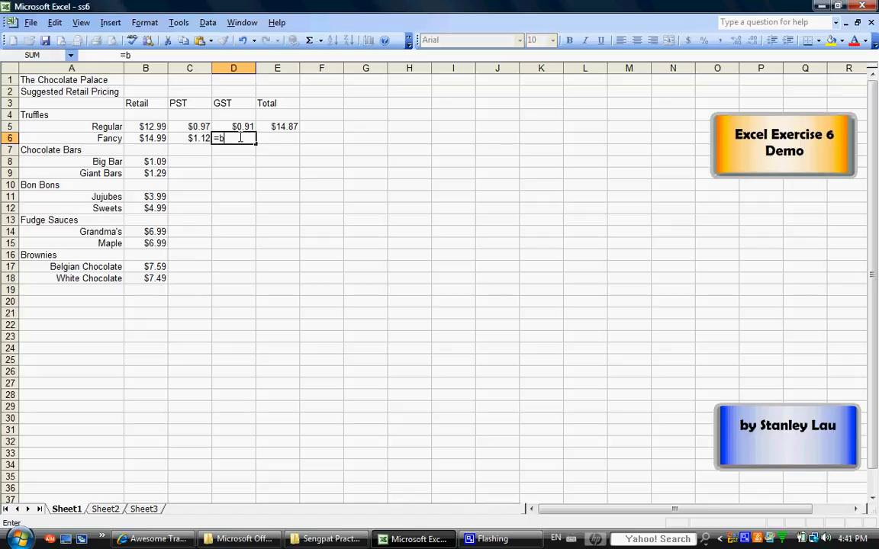
pyautogui.write('6*7%')
pyautogui.press('Return')
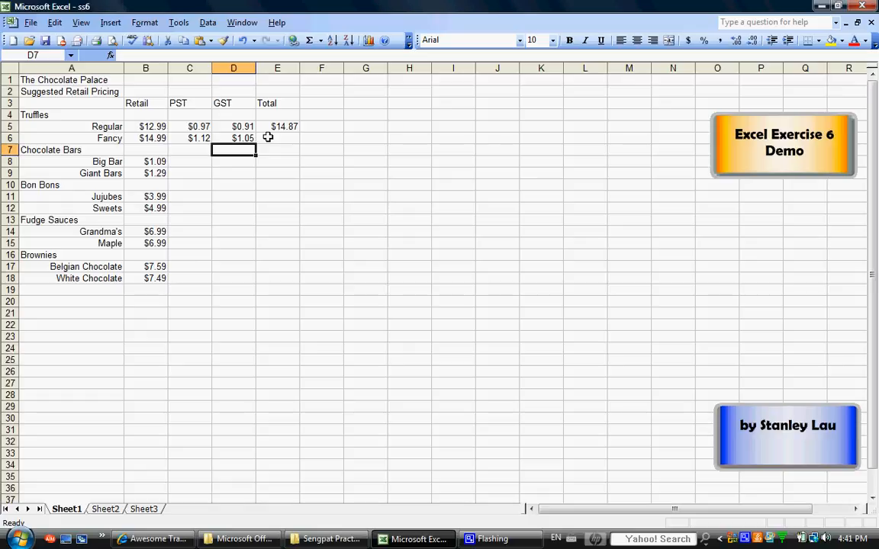
# Step: Total B6:D6 with AutoSum into E6 for Fancy truffles and check the row's cell contents
pyautogui.moveTo(148, 137); pyautogui.dragTo(226, 138)
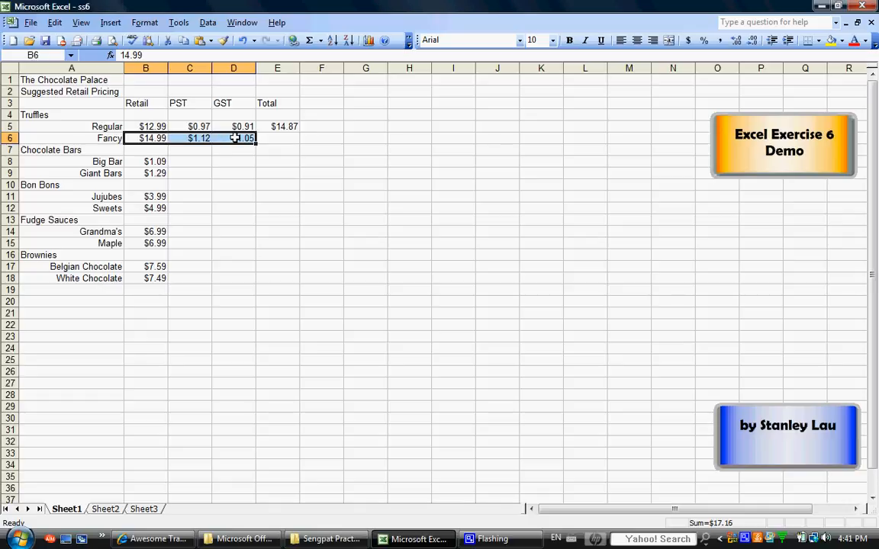
pyautogui.click(308, 42)
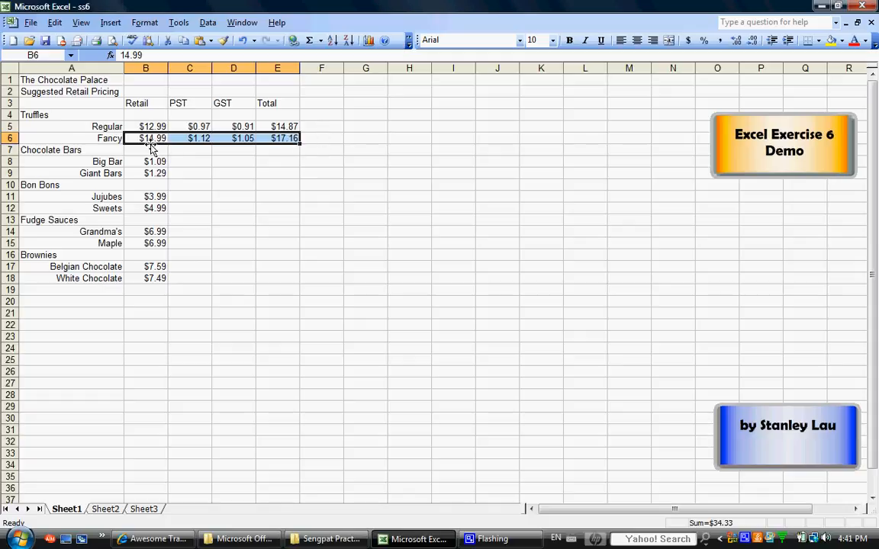
pyautogui.click(289, 138)
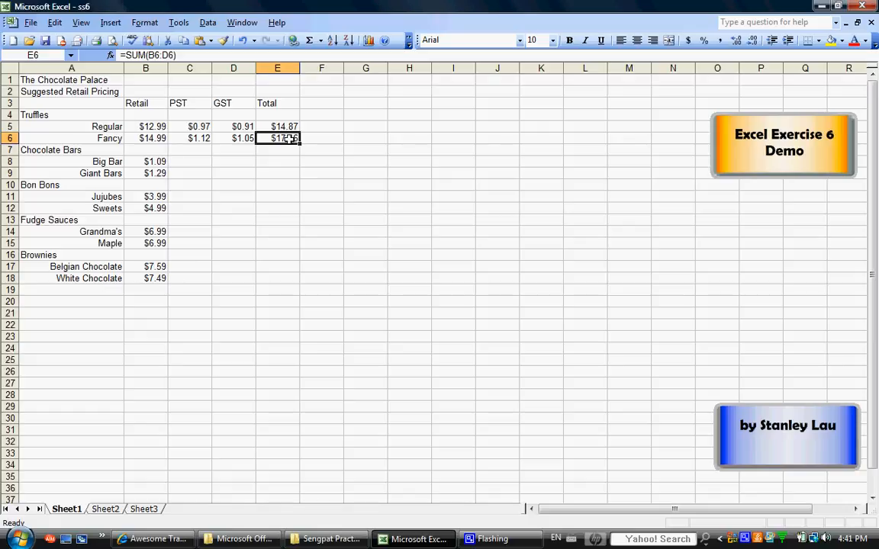
pyautogui.click(147, 138)
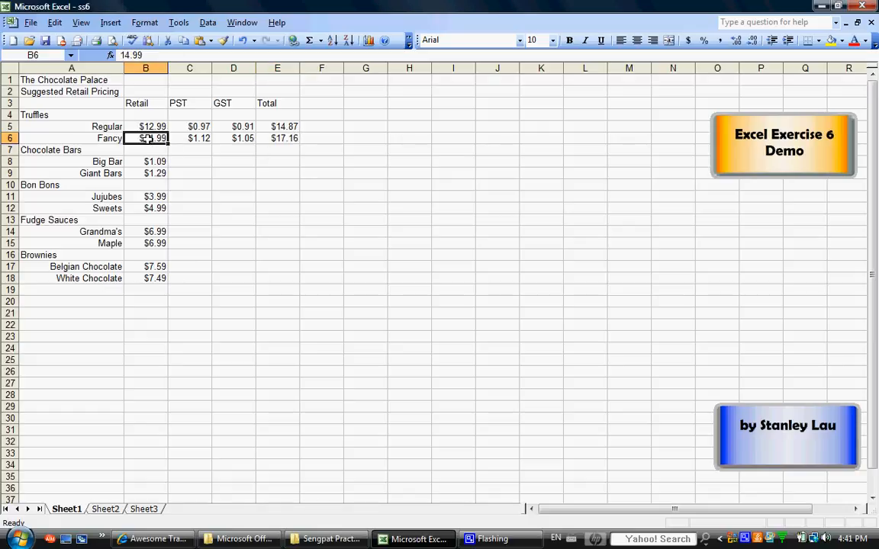
pyautogui.click(179, 138)
pyautogui.click(231, 137)
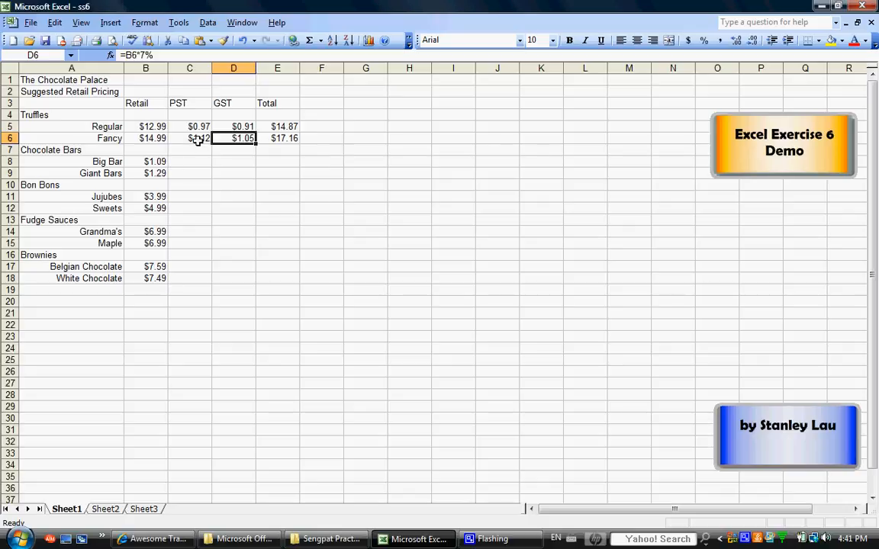
# Step: Fill the PST formula from C6 down to C18
pyautogui.click(197, 139)
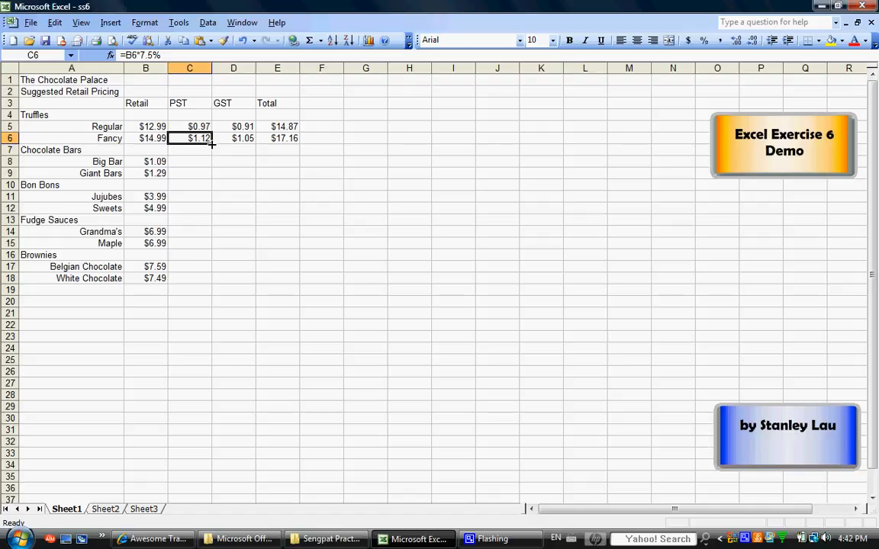
pyautogui.moveTo(212, 143); pyautogui.dragTo(212, 143)
pyautogui.moveTo(210, 150); pyautogui.dragTo(211, 283)
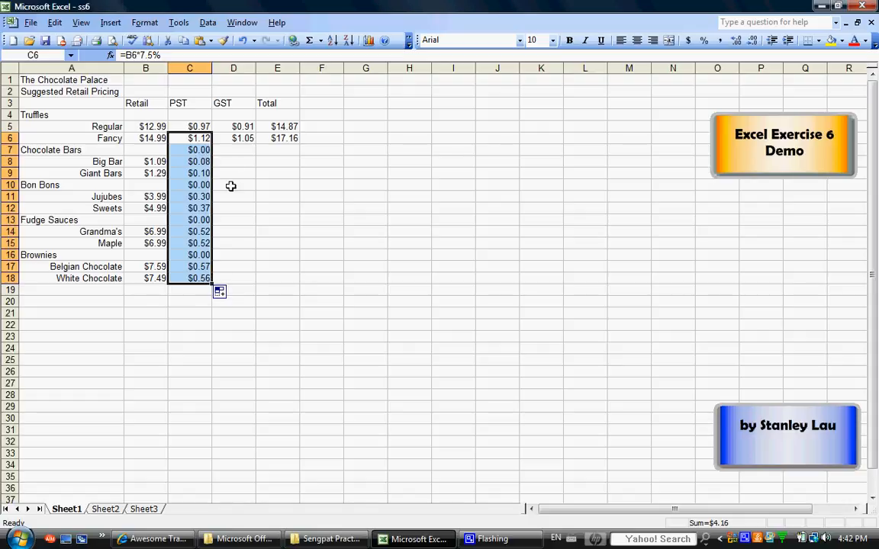
# Step: Fill the GST formula from D6 down to D18 and the total formula from E6 down to E18
pyautogui.click(242, 138)
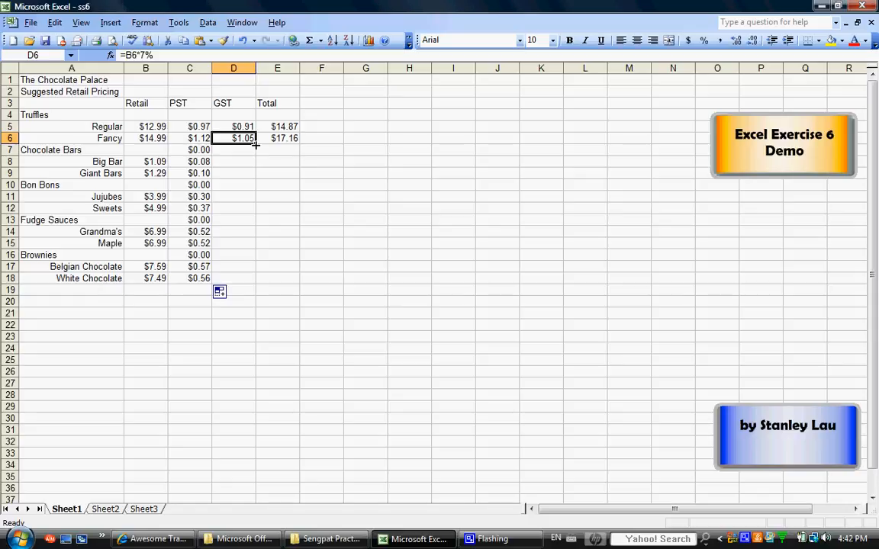
pyautogui.moveTo(254, 144); pyautogui.dragTo(262, 276)
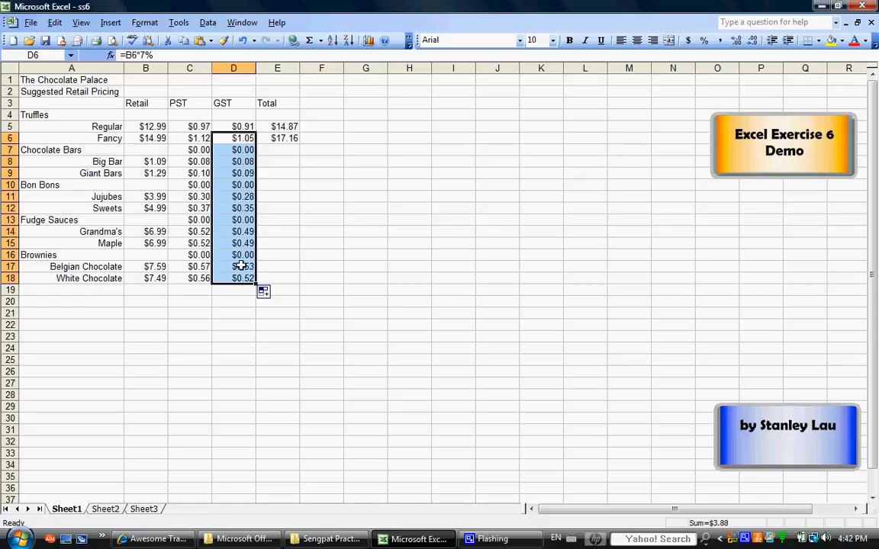
pyautogui.click(286, 138)
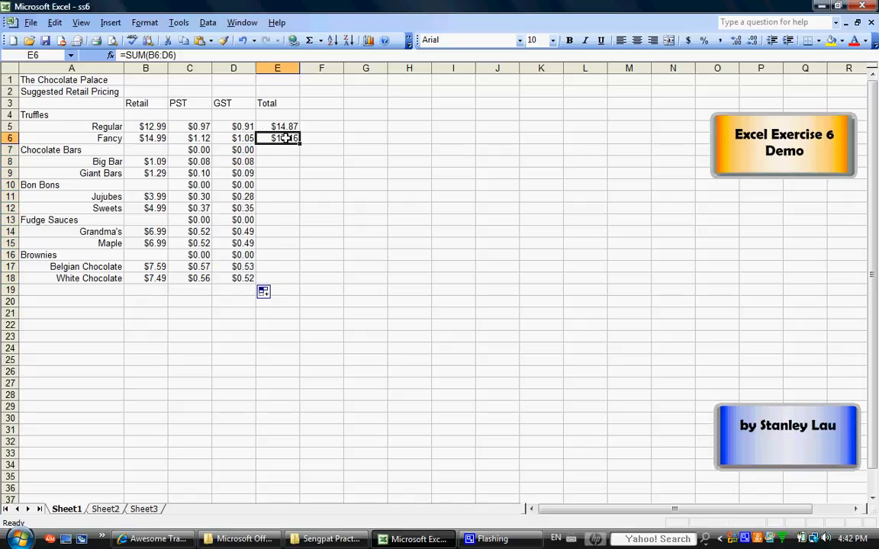
pyautogui.moveTo(301, 144); pyautogui.dragTo(304, 286)
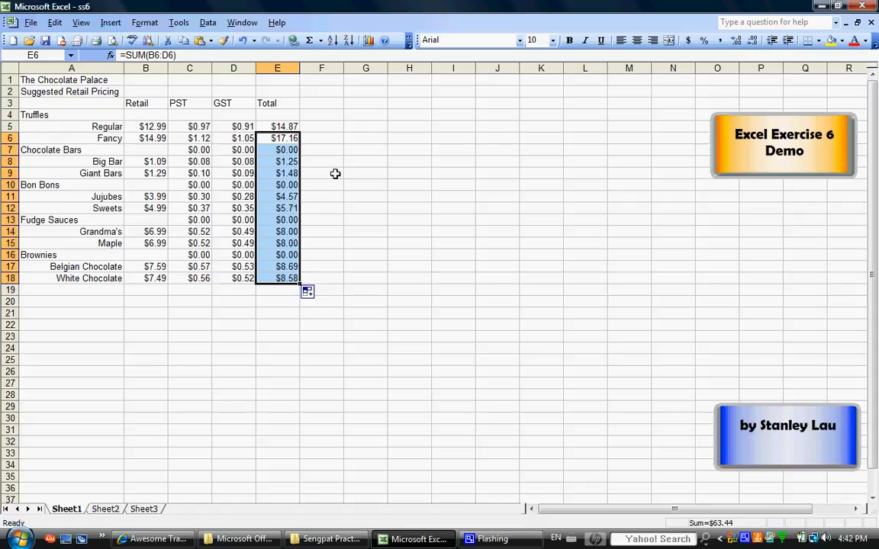
pyautogui.click(314, 150)
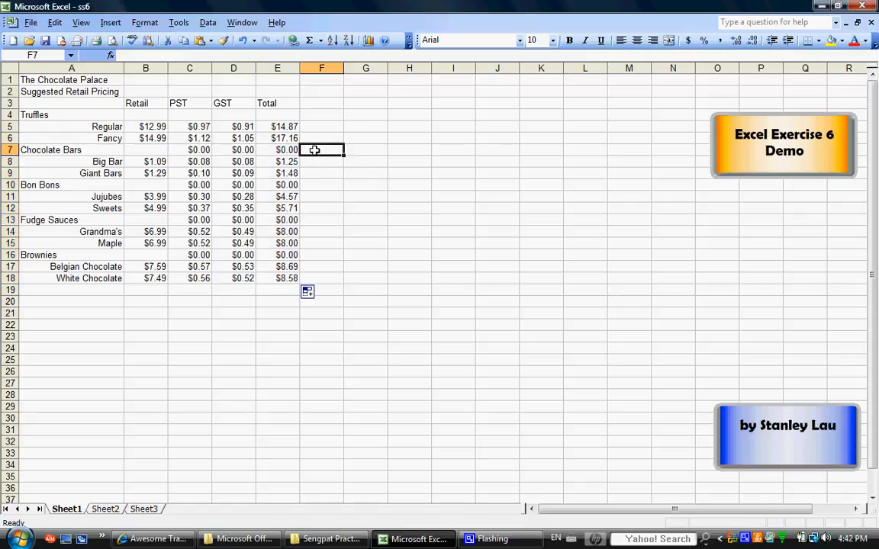
pyautogui.moveTo(186, 150); pyautogui.dragTo(276, 150)
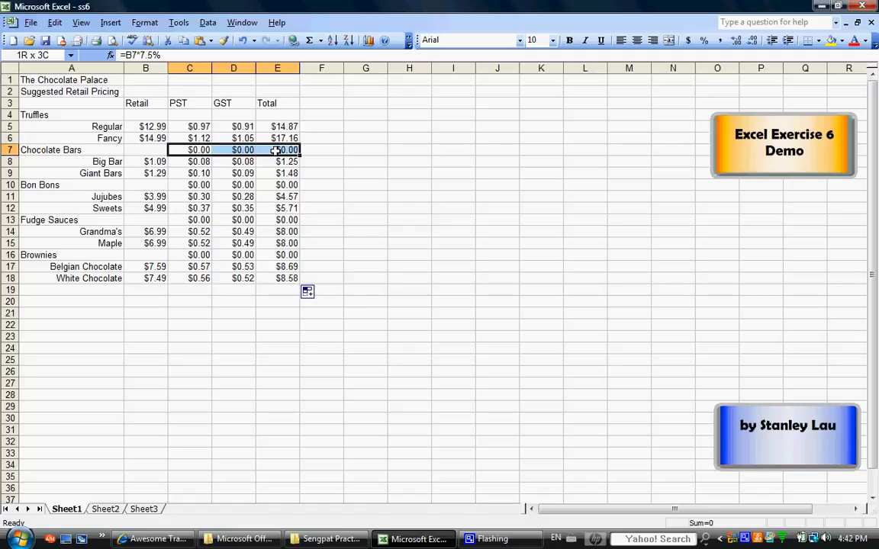
pyautogui.moveTo(276, 150); pyautogui.dragTo(276, 150)
pyautogui.click(54, 22)
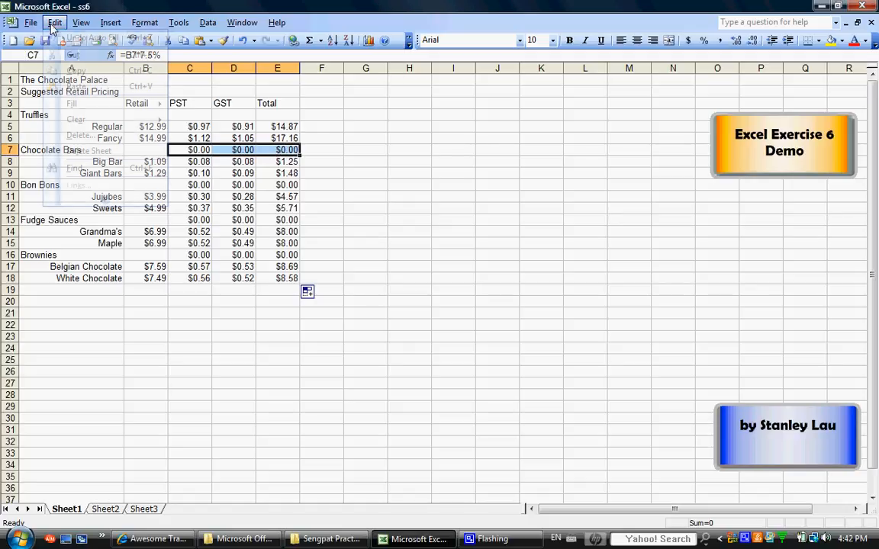
pyautogui.click(83, 137)
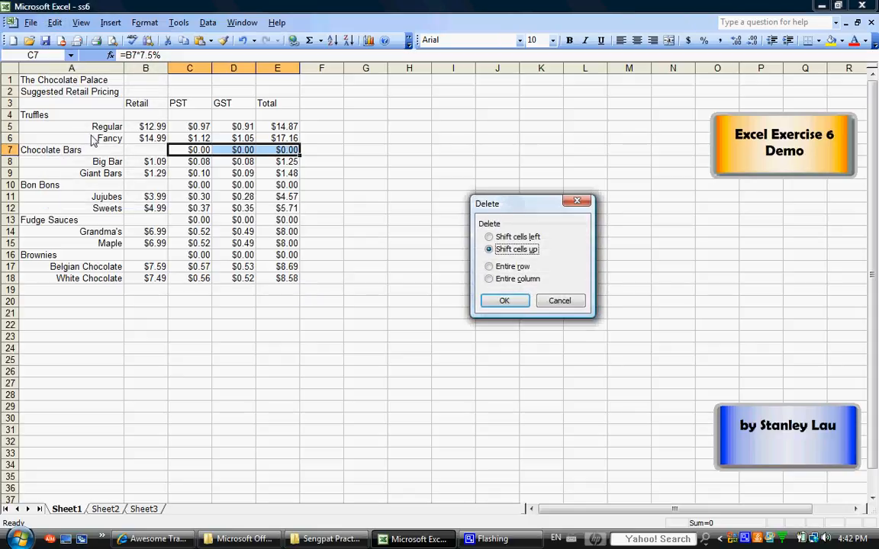
pyautogui.click(554, 302)
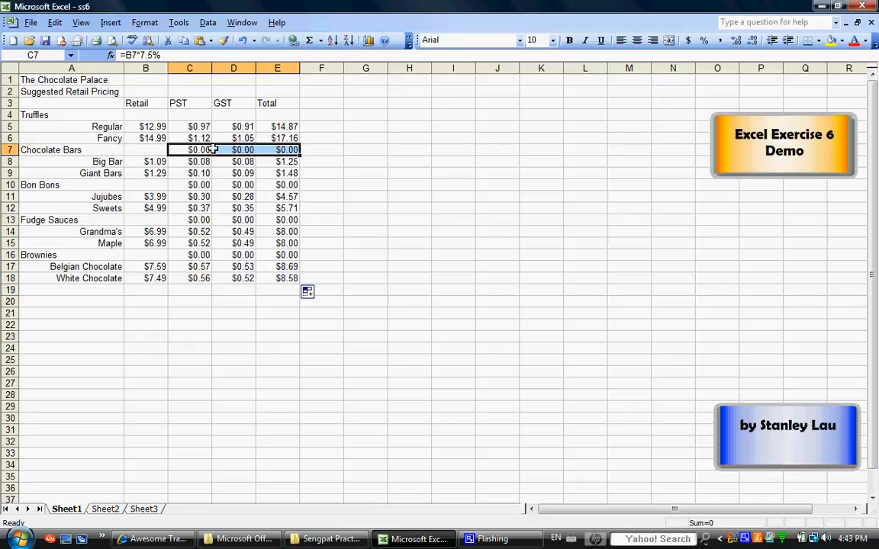
# Step: Clear the PST, GST and Total cells in the category heading rows: C7:E7, C10:E10, C13:E13 and C16:E16
pyautogui.click(187, 150)
pyautogui.moveTo(187, 149); pyautogui.dragTo(289, 151)
pyautogui.press('Delete')
pyautogui.moveTo(187, 185); pyautogui.dragTo(282, 185)
pyautogui.press('Delete')
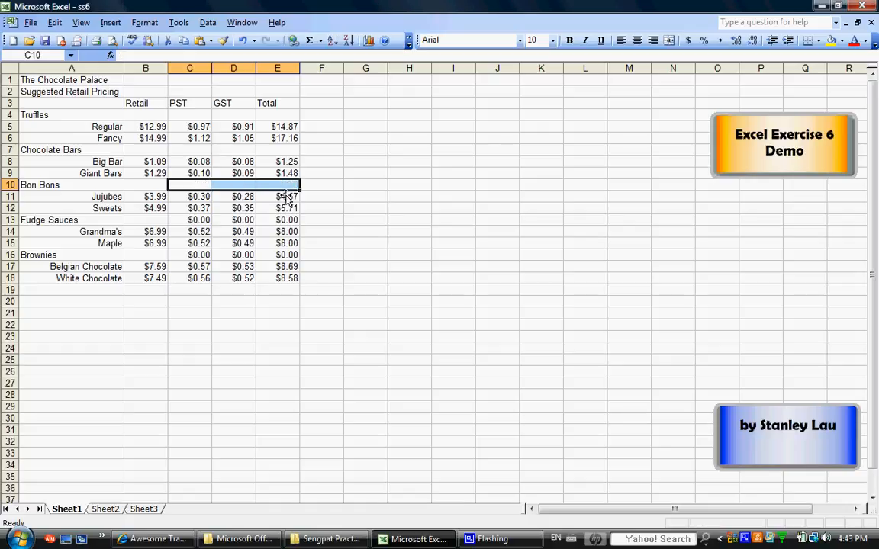
pyautogui.moveTo(186, 220); pyautogui.dragTo(280, 219)
pyautogui.press('Delete')
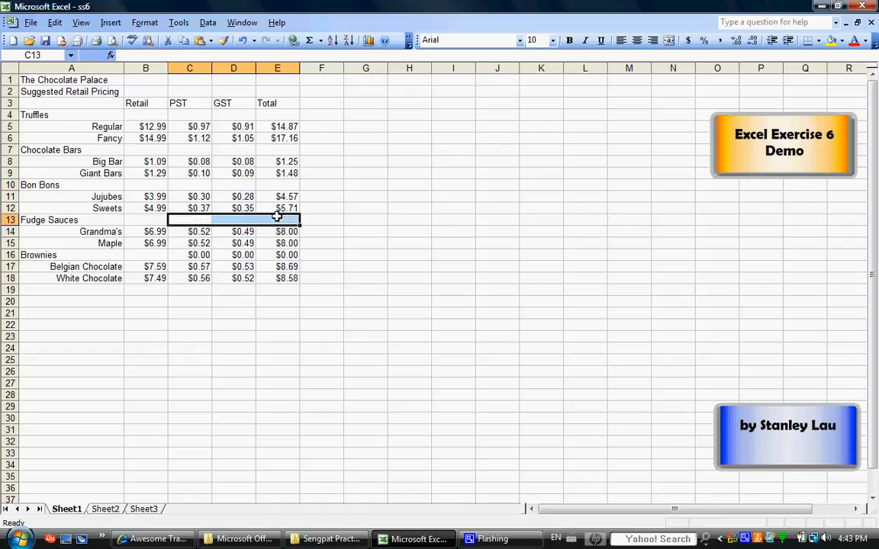
pyautogui.moveTo(180, 256); pyautogui.dragTo(298, 255)
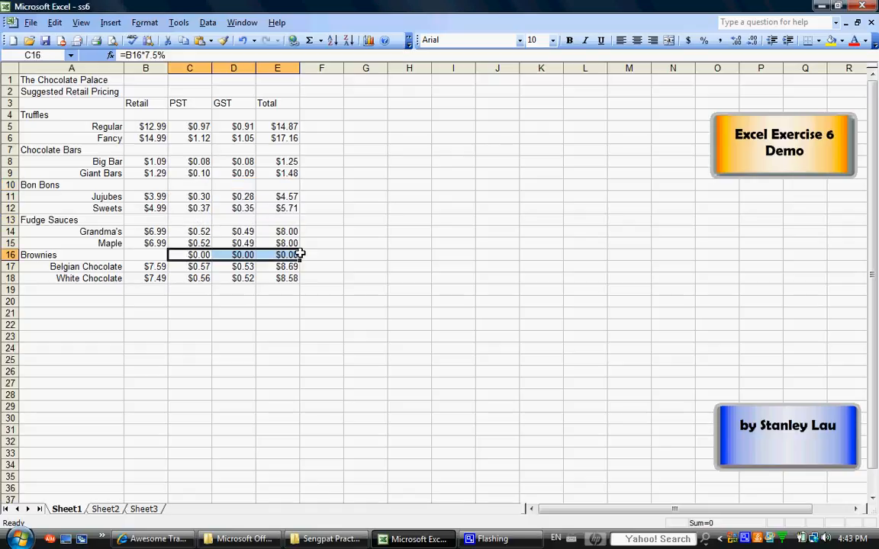
pyautogui.press('Delete')
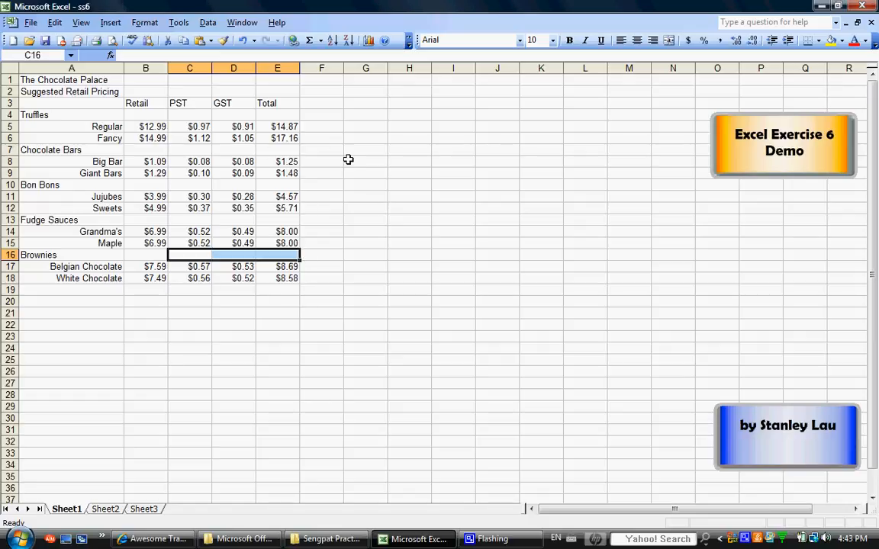
pyautogui.click(364, 311)
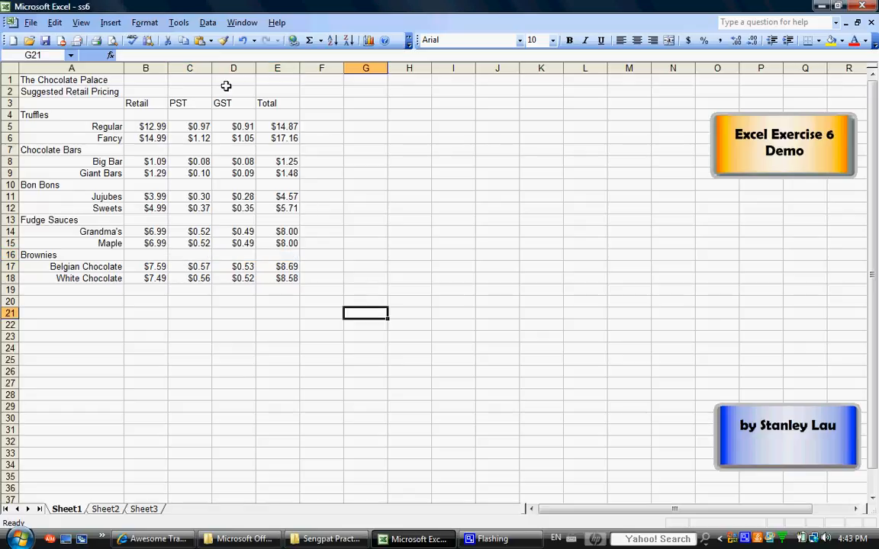
# Step: Review the Regular truffles formulas in C5:E5 and set the retail price of Grandma's fudge sauce in B14 to 12.88
pyautogui.click(194, 127)
pyautogui.click(228, 127)
pyautogui.click(281, 131)
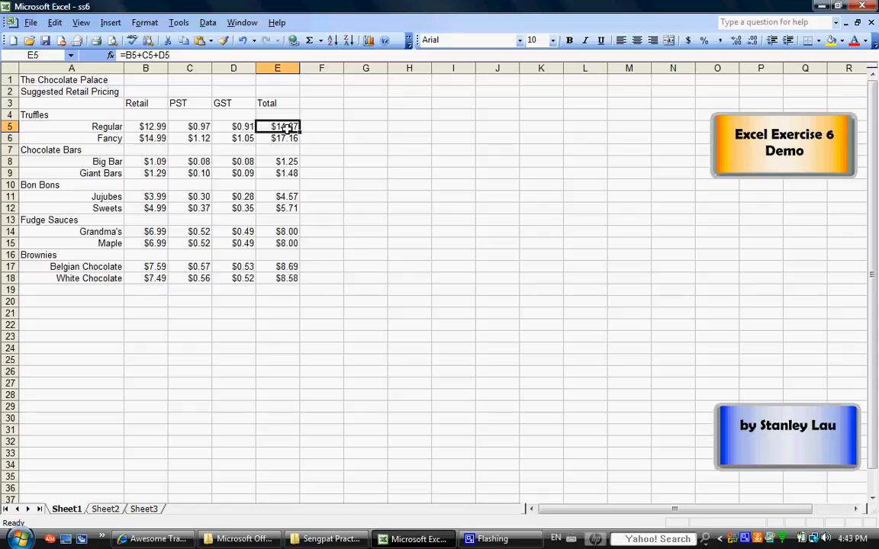
pyautogui.click(159, 231)
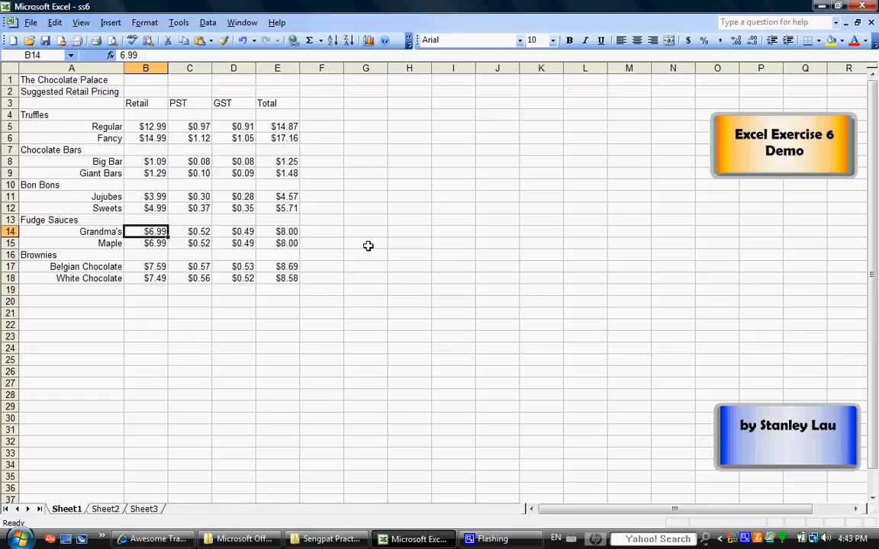
pyautogui.write('12.')
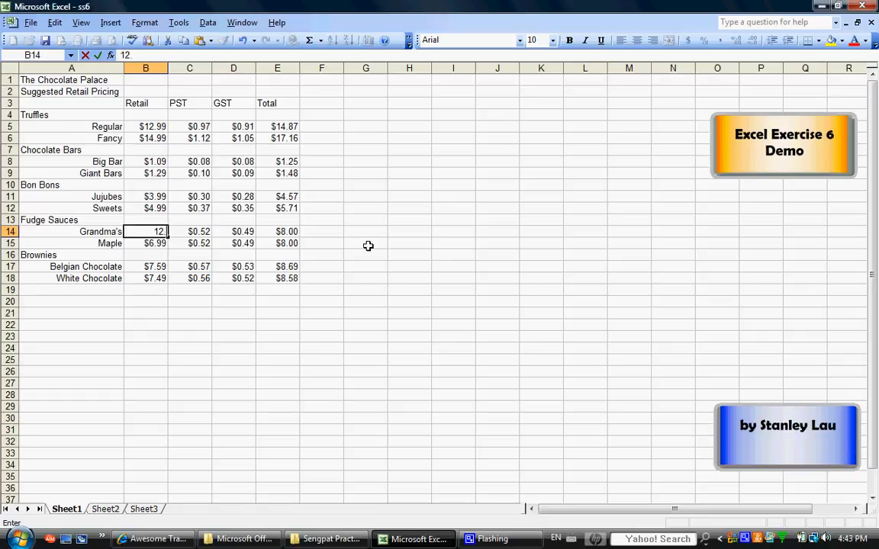
pyautogui.write('88')
pyautogui.click(320, 231)
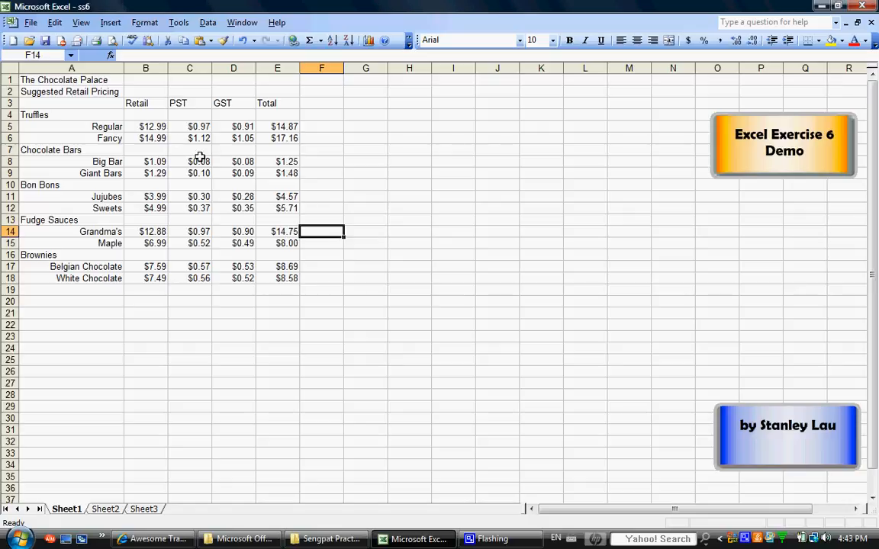
# Step: Save a copy of the workbook as ss6 on Removable Disk (F:)
pyautogui.click(29, 23)
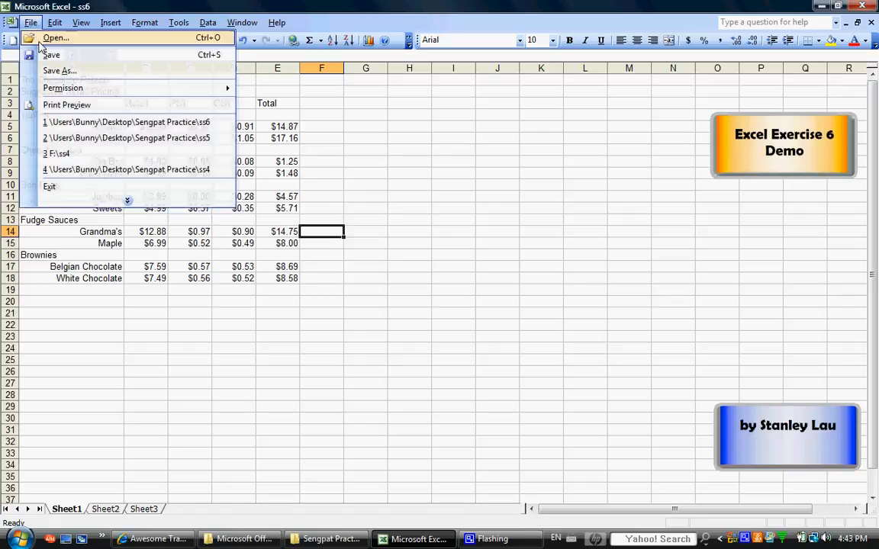
pyautogui.click(56, 72)
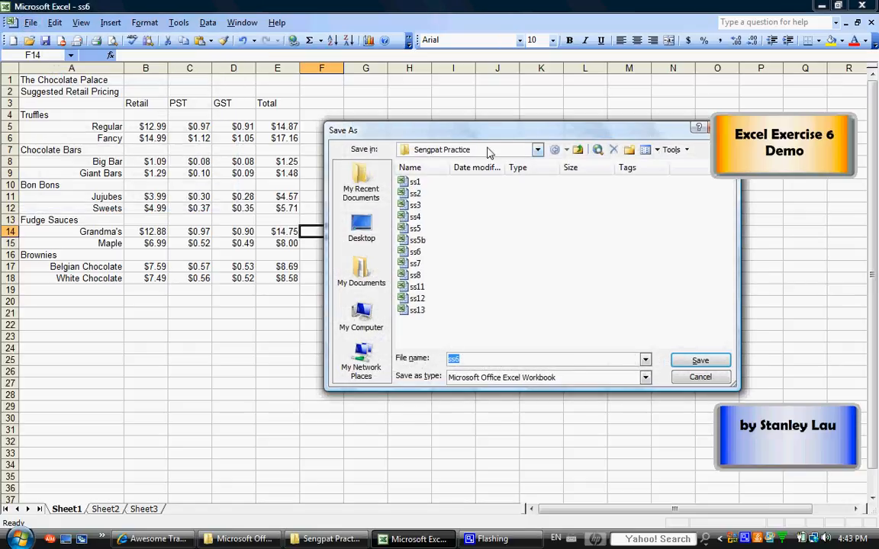
pyautogui.click(466, 150)
pyautogui.click(473, 219)
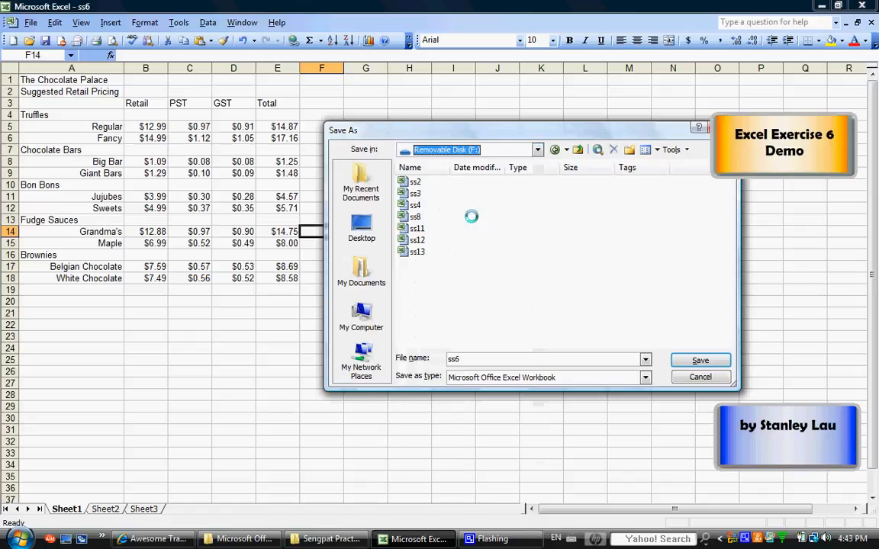
pyautogui.click(470, 357)
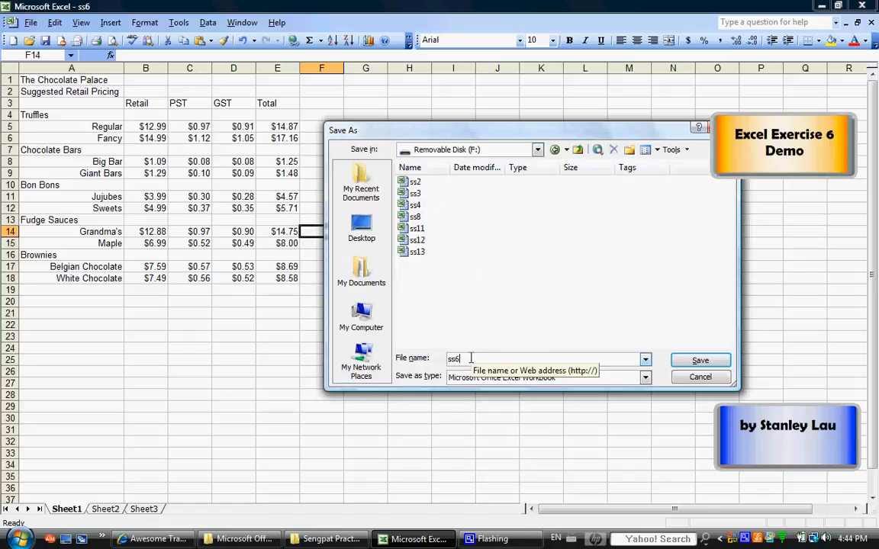
pyautogui.click(700, 361)
pyautogui.rightClick(758, 539)
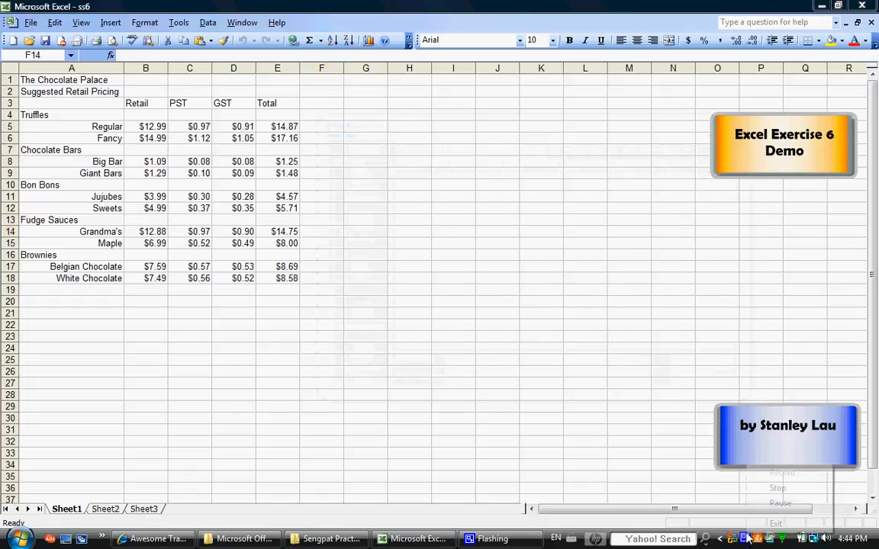